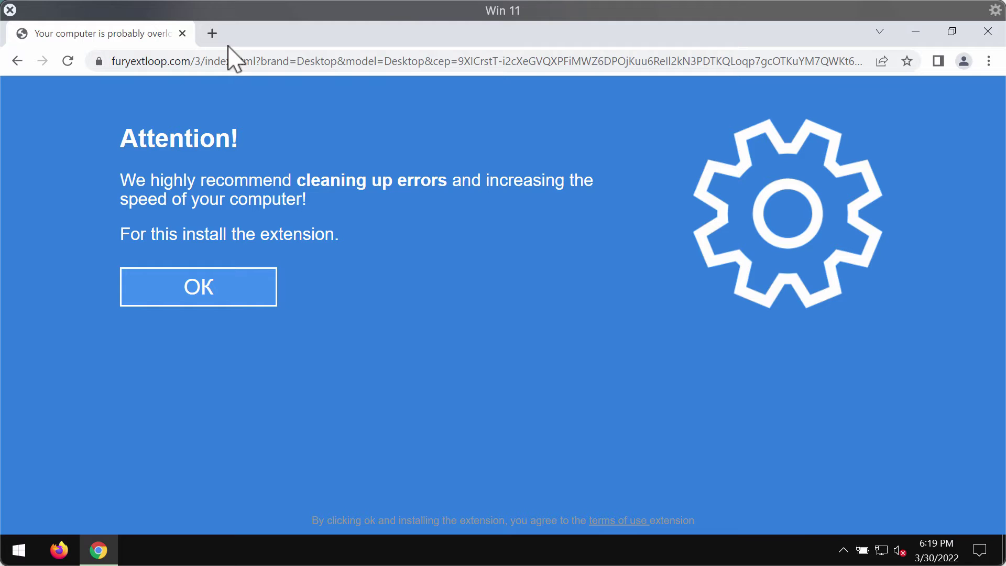
Accept the page's prompt and install the Scroll to Top extension from the Chrome Web Store pop-up window
{"action": "left_click", "coordinate": [224, 288]}
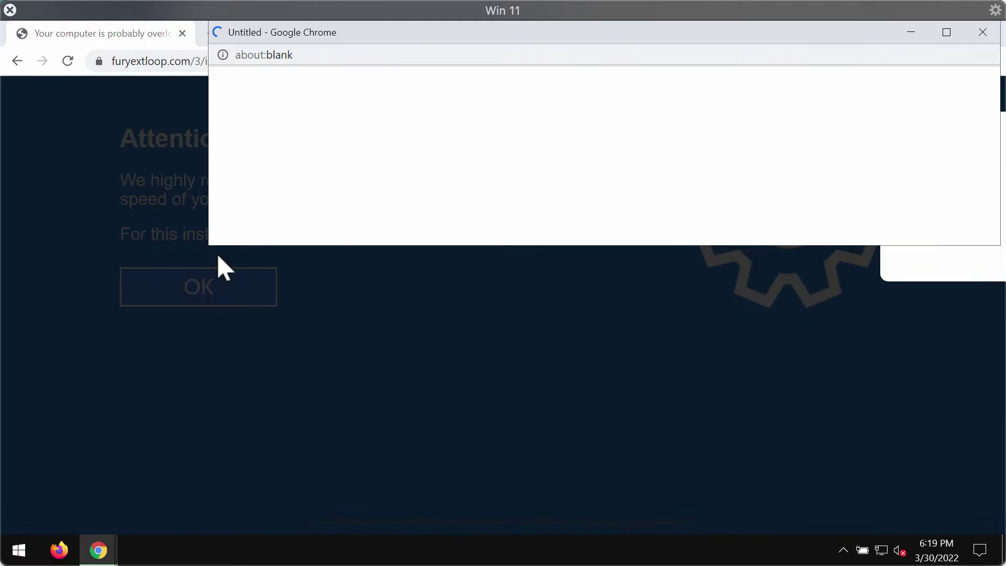
{"action": "left_click_drag", "start_coordinate": [412, 32], "coordinate": [319, 159]}
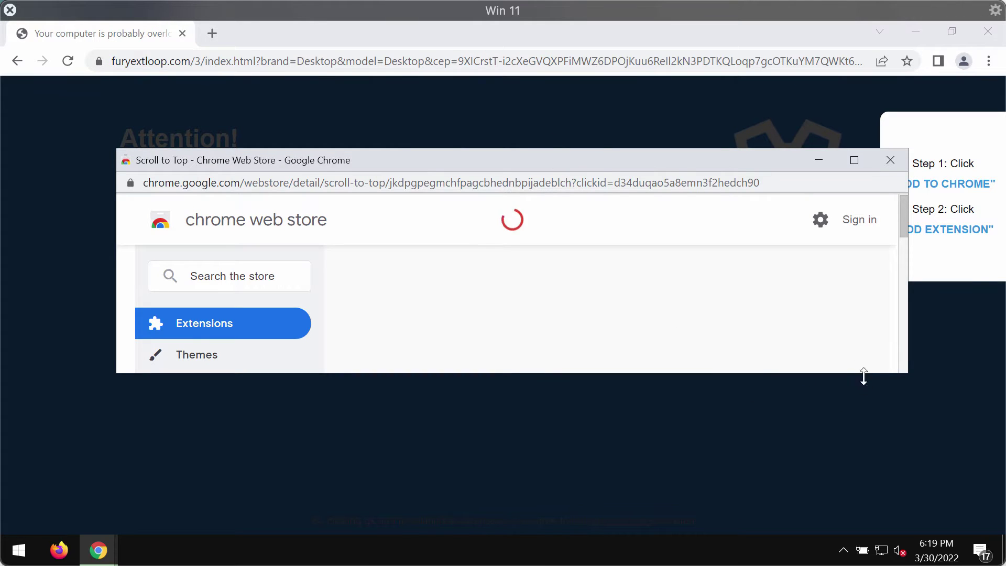
{"action": "left_click_drag", "start_coordinate": [862, 375], "coordinate": [854, 445]}
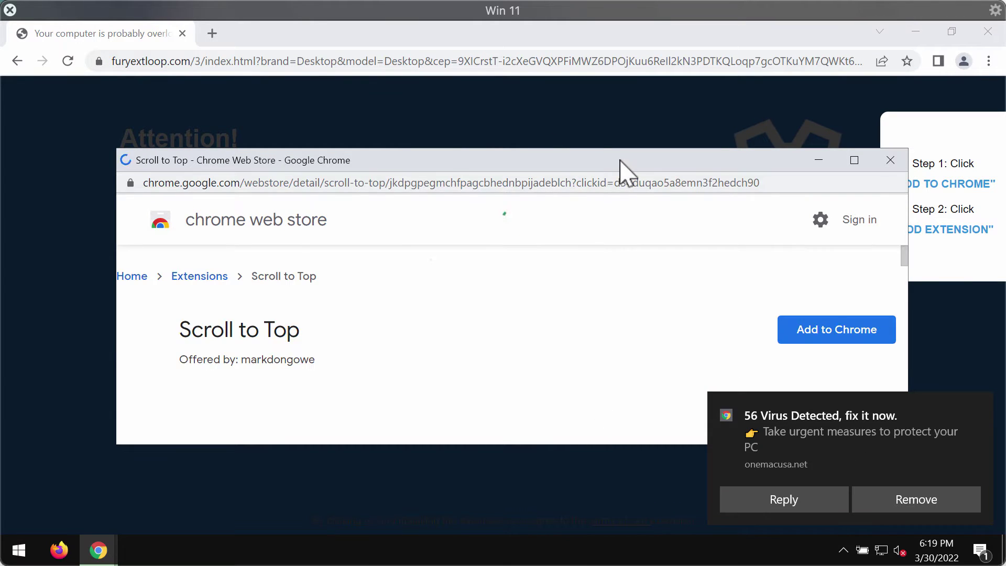
{"action": "left_click_drag", "start_coordinate": [624, 167], "coordinate": [544, 109]}
{"action": "left_click", "coordinate": [743, 270]}
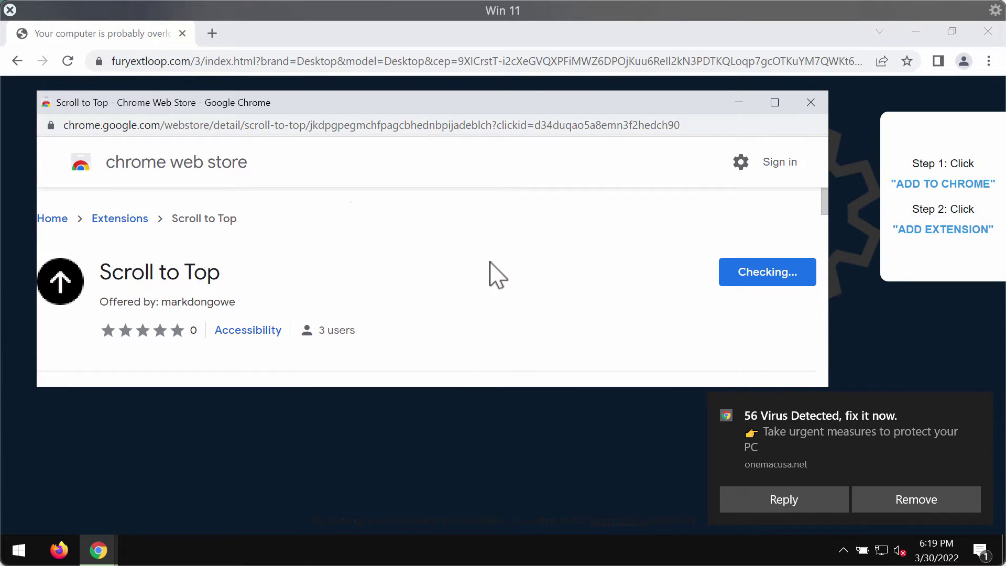
{"action": "left_click", "coordinate": [453, 255]}
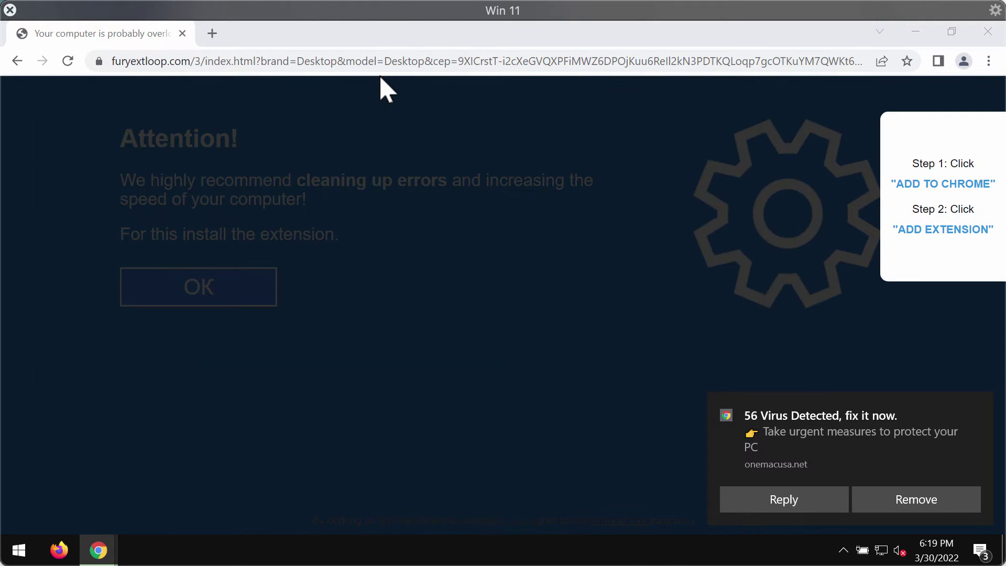
{"action": "left_click", "coordinate": [211, 33]}
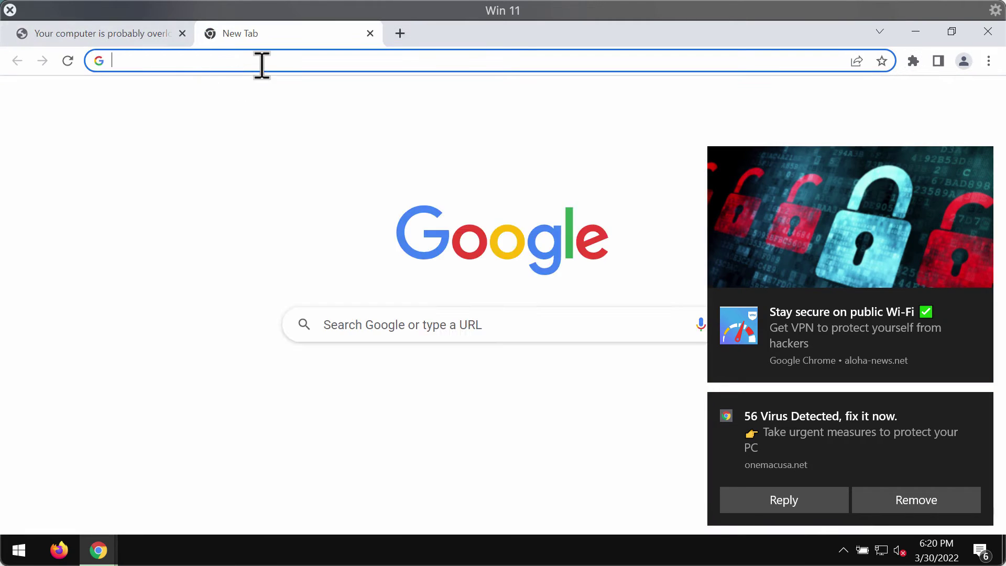
{"action": "left_click", "coordinate": [166, 60]}
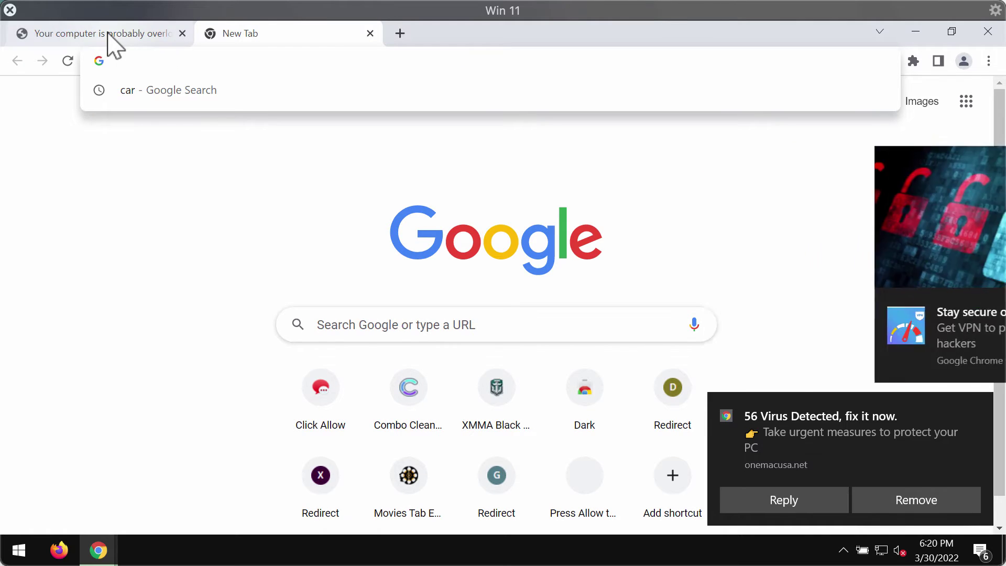
{"action": "left_click", "coordinate": [109, 38]}
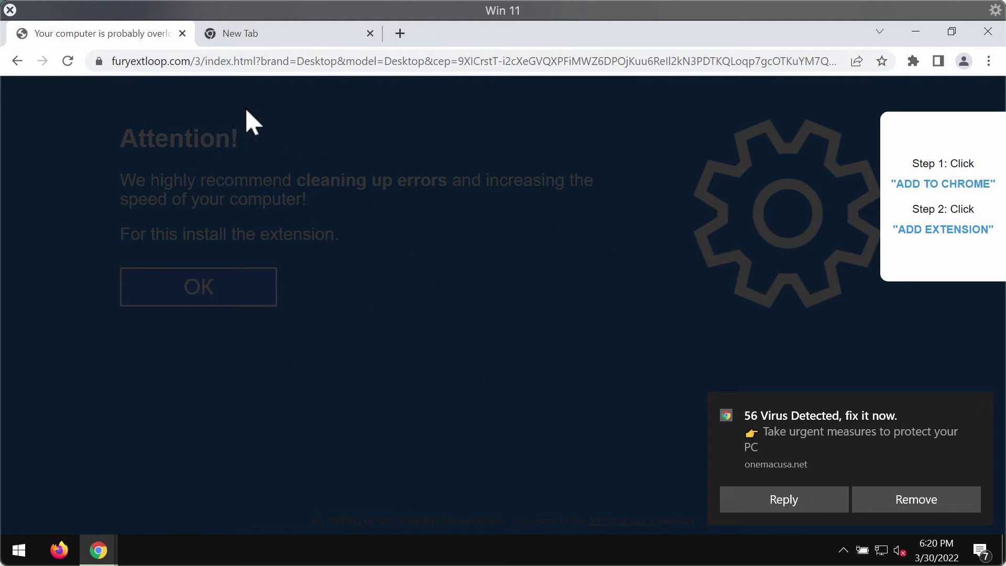
{"action": "left_click", "coordinate": [366, 33]}
{"action": "left_click", "coordinate": [370, 33]}
{"action": "left_click_drag", "start_coordinate": [675, 25], "coordinate": [512, 20]}
Open the browser's extensions manager and disable the Scroll to Top extension
{"action": "left_click", "coordinate": [988, 61]}
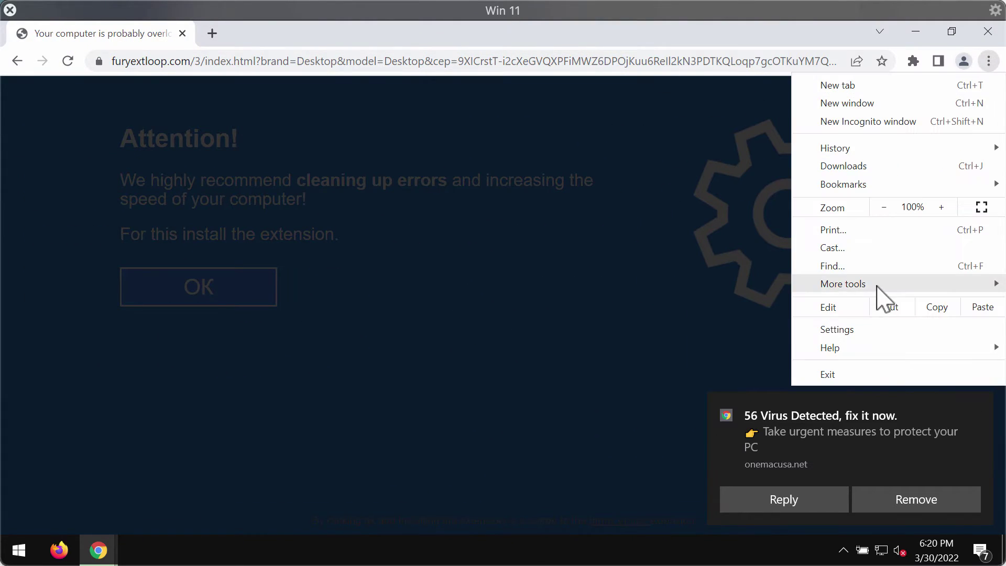
{"action": "mouse_move", "coordinate": [875, 286]}
{"action": "left_click", "coordinate": [633, 364]}
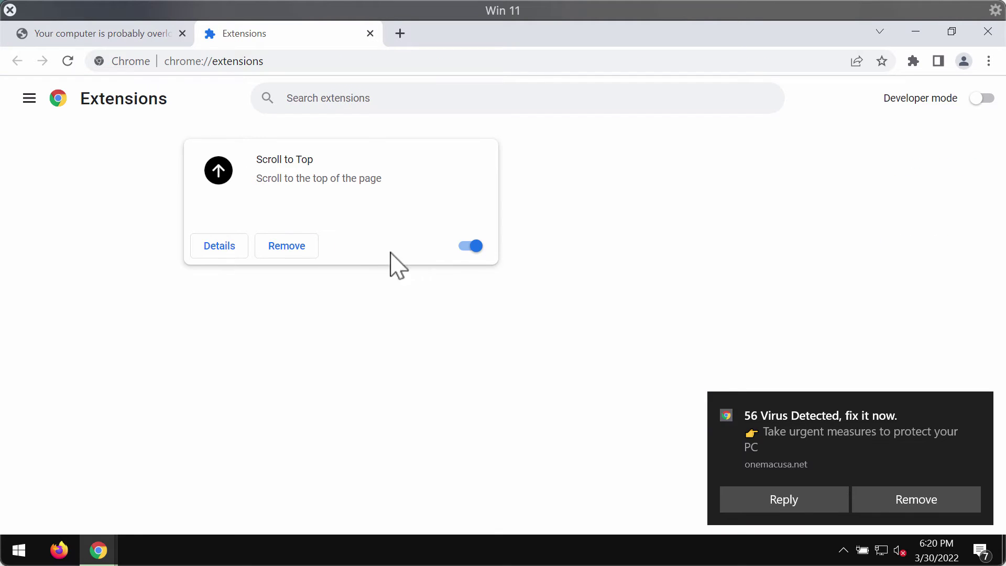
{"action": "left_click", "coordinate": [468, 246]}
Remove the Scroll to Top extension from the browser and close the uninstall page it opens
{"action": "left_click", "coordinate": [313, 255]}
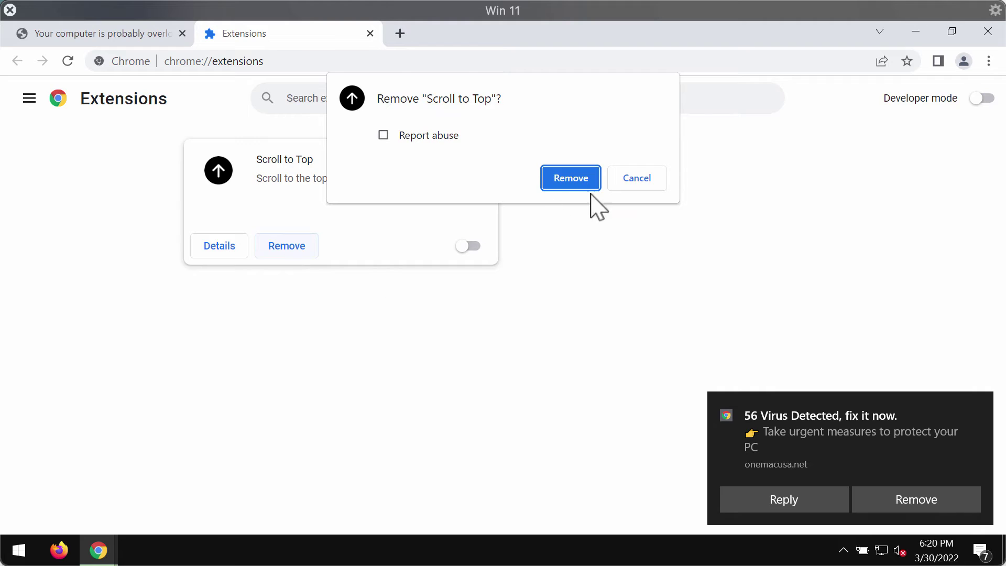
{"action": "left_click", "coordinate": [575, 184]}
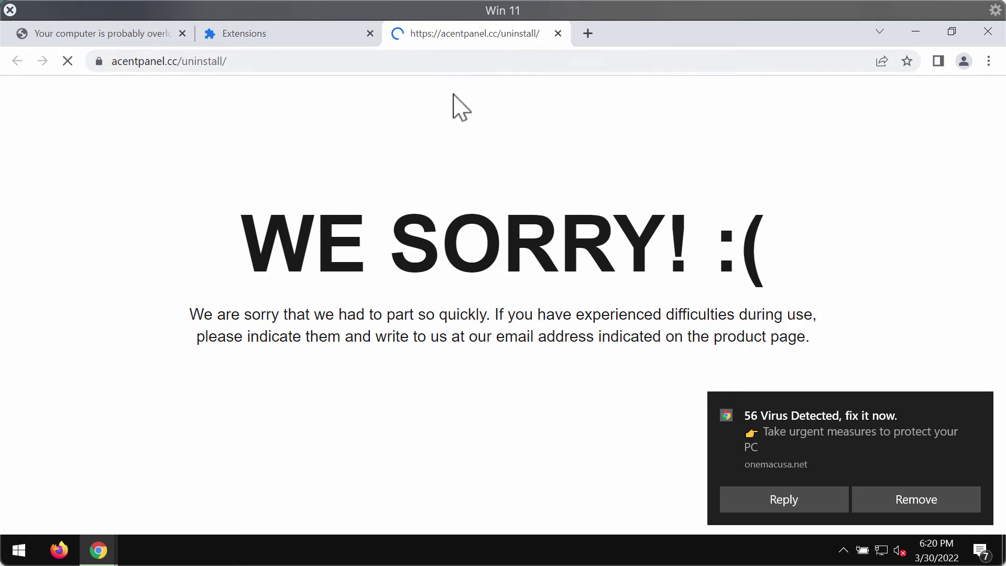
{"action": "left_click", "coordinate": [559, 33]}
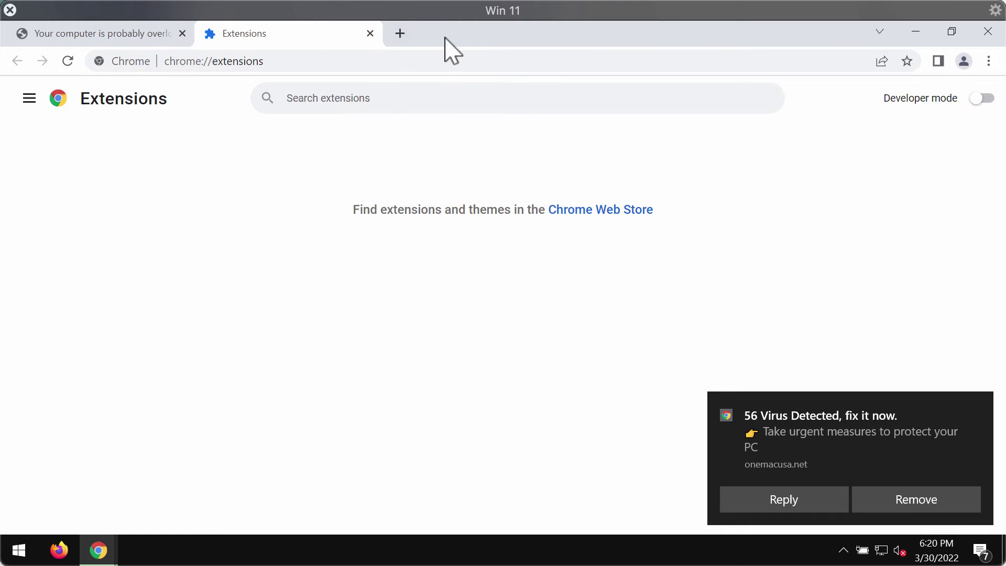
Load combocleaner.com in place of the extensions page
{"action": "left_click", "coordinate": [311, 68]}
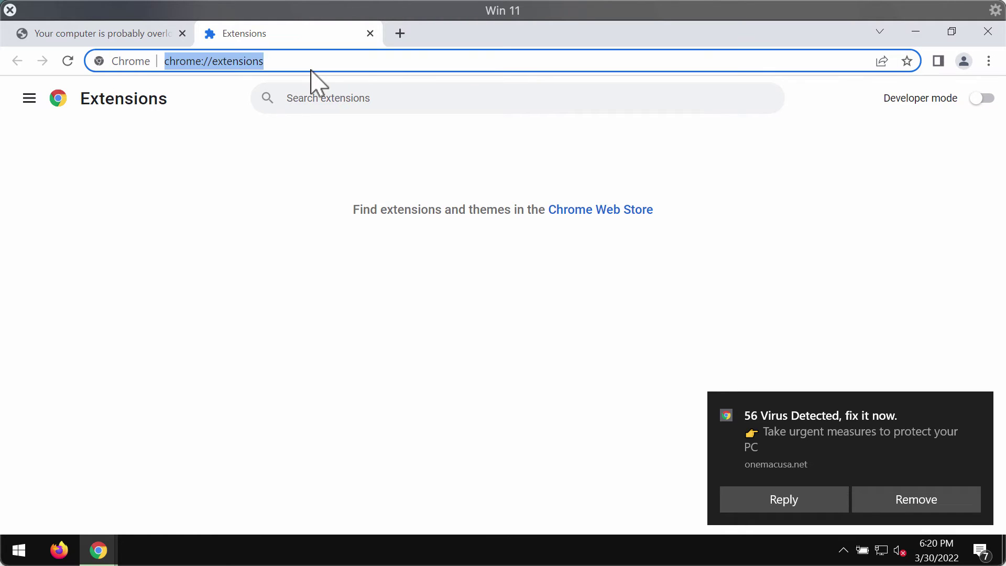
{"action": "type", "text": "combocleaner.com"}
{"action": "key", "text": "Return"}
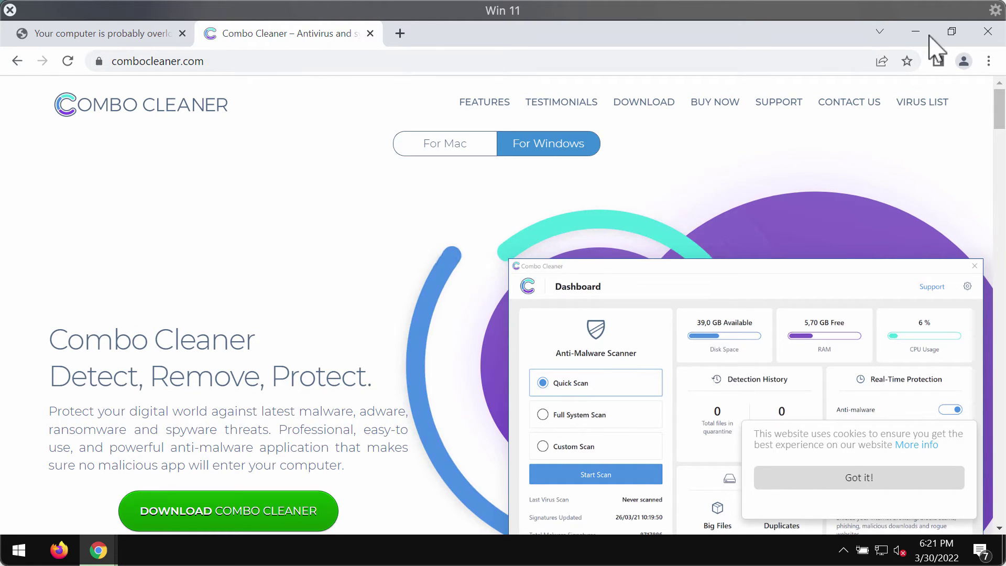
Clear the browser windows off the desktop, then launch Combo Cleaner and start a Quick Scan
{"action": "left_click", "coordinate": [916, 31]}
{"action": "left_click", "coordinate": [739, 104]}
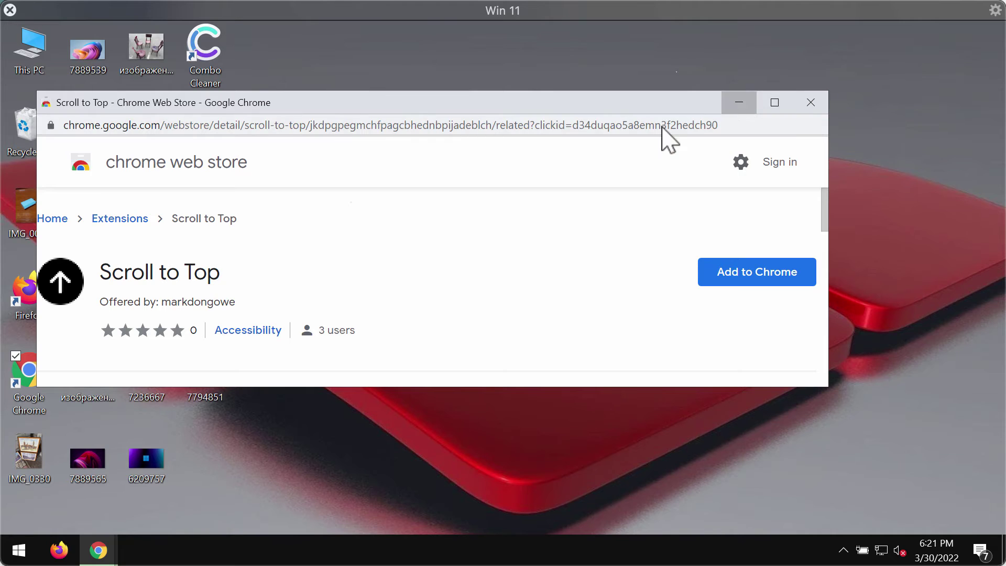
{"action": "double_click", "coordinate": [205, 47]}
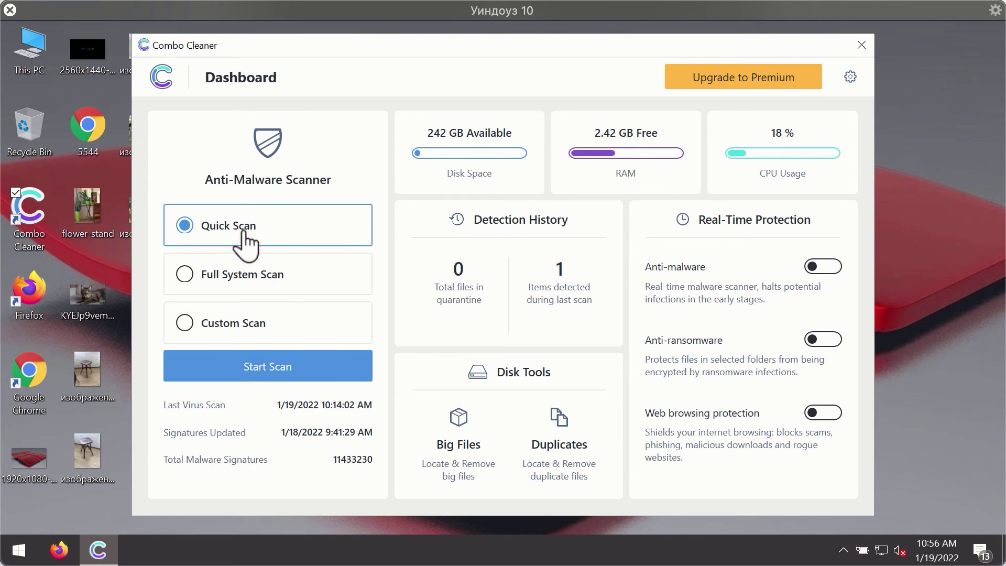
{"action": "left_click", "coordinate": [304, 377]}
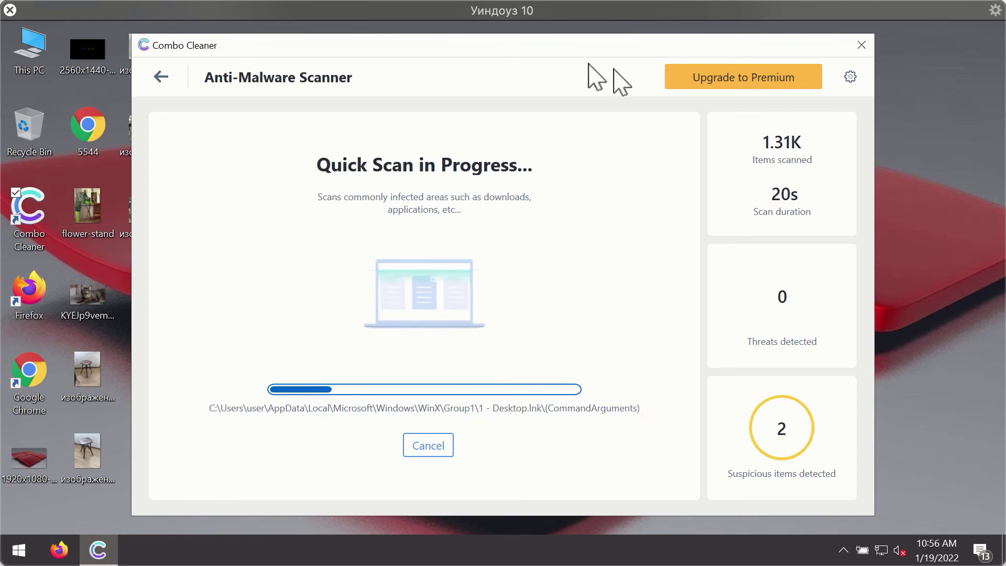
Review Combo Cleaner's General and Anti-Ransomware settings and return to the dashboard
{"action": "left_click", "coordinate": [850, 77]}
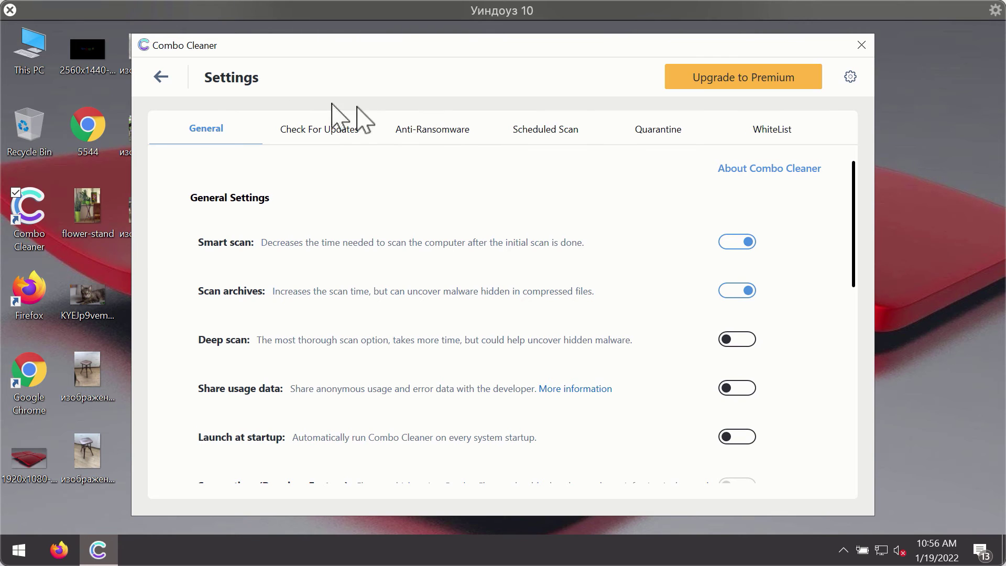
{"action": "left_click", "coordinate": [422, 130]}
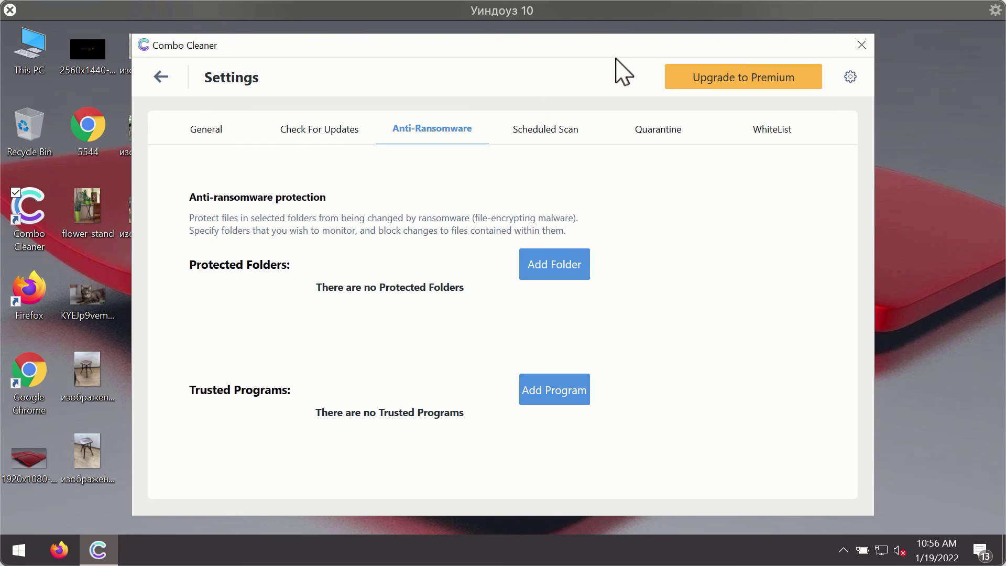
{"action": "left_click", "coordinate": [160, 78]}
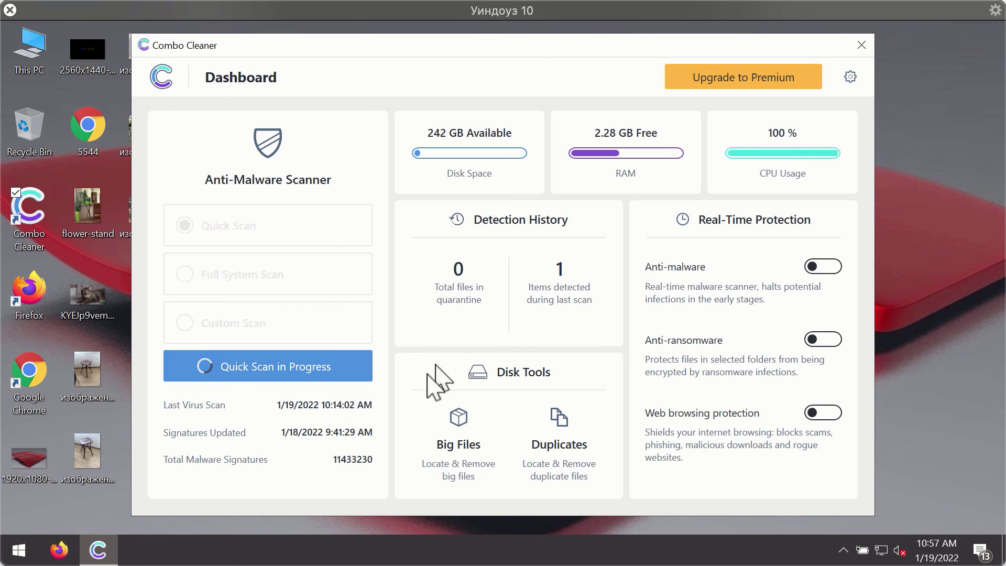
Reopen the progress view of the running Quick Scan and cancel the scan
{"action": "left_click", "coordinate": [293, 370]}
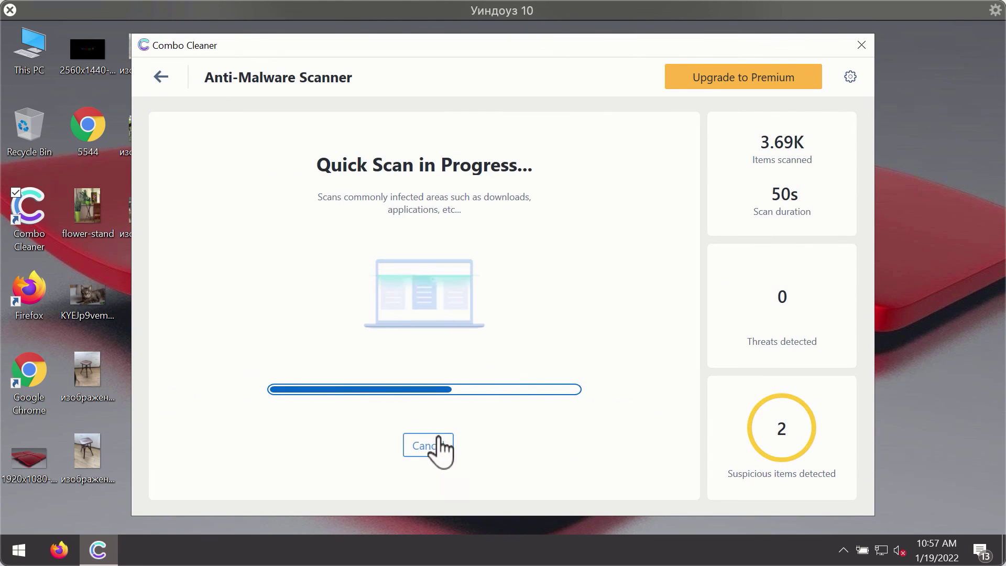
{"action": "left_click", "coordinate": [441, 447]}
{"action": "left_click", "coordinate": [481, 362]}
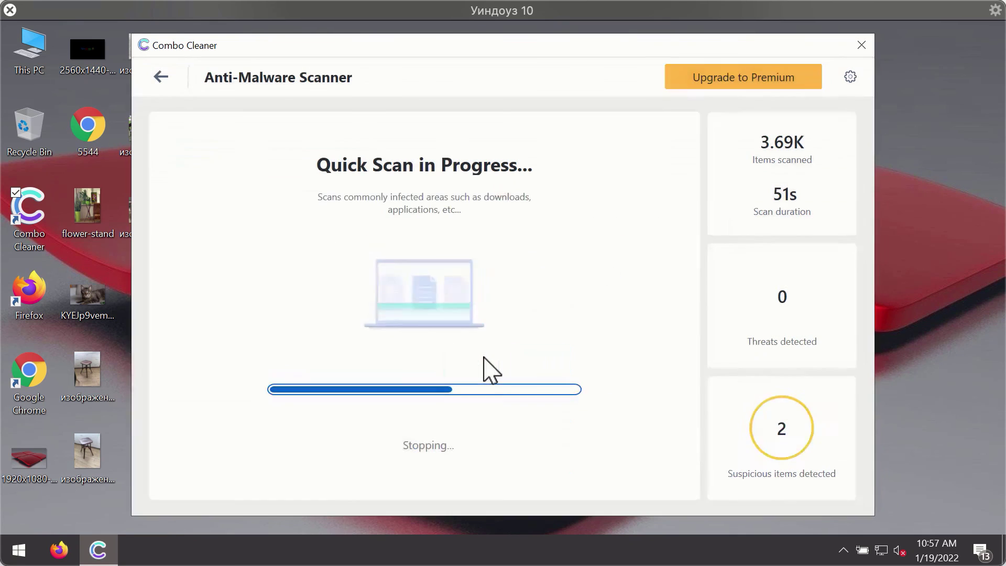